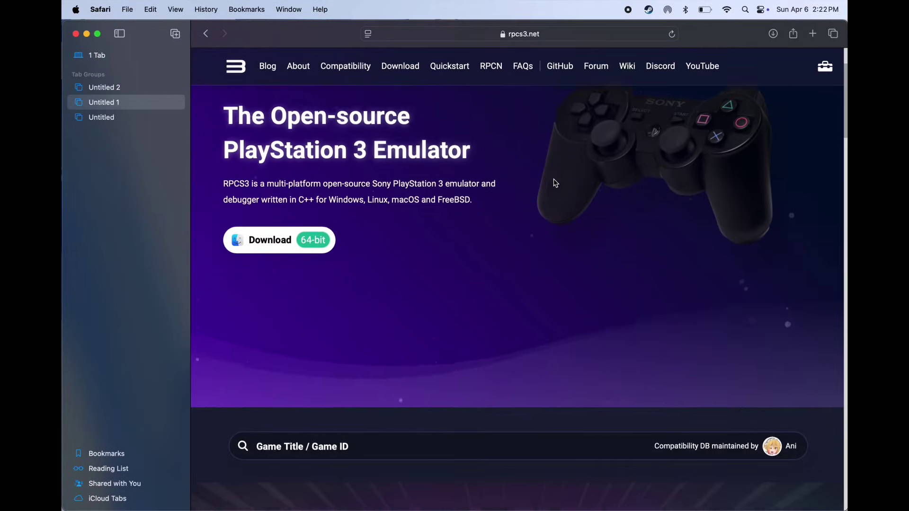
Step: Download the RPCS3 macOS x64 build (rpcs3-v0.0.36-17748 .7z) and watch its download progress
{"action": "scroll", "coordinate": [554, 184], "scroll_direction": "up", "scroll_amount": 2}
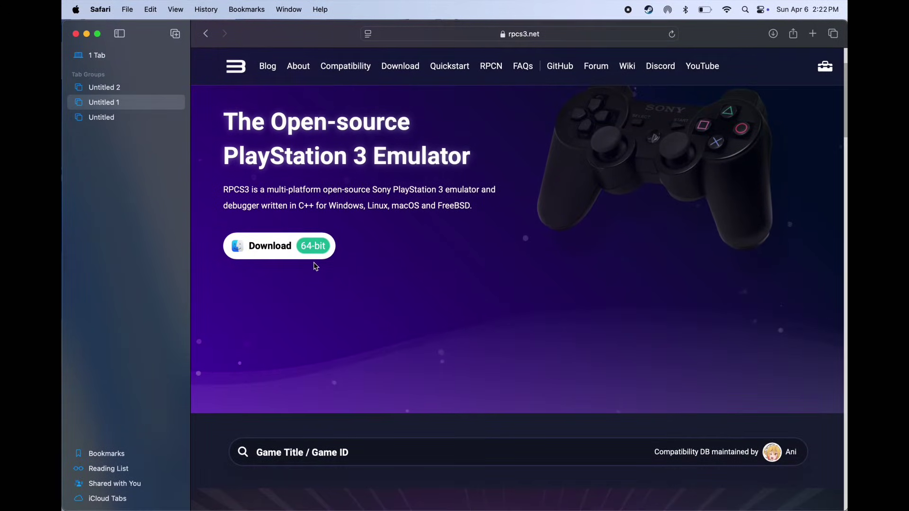
{"action": "left_click", "coordinate": [296, 258]}
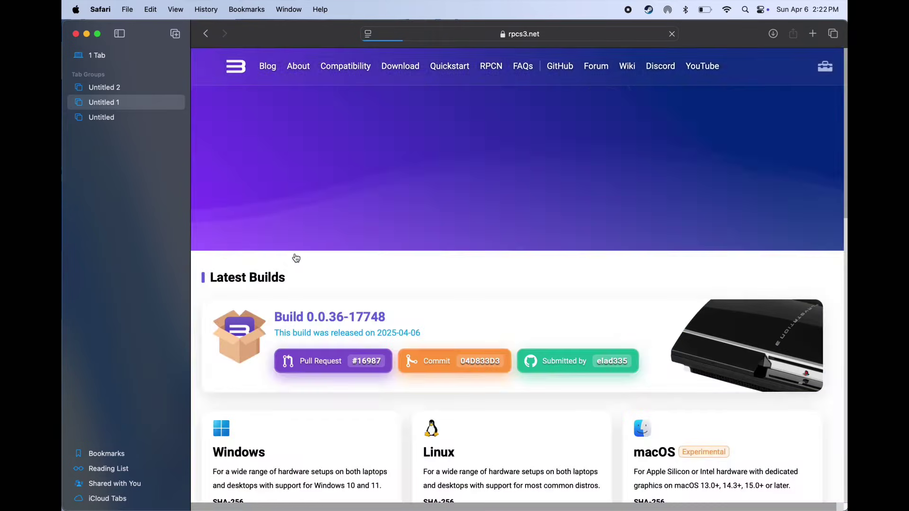
{"action": "scroll", "coordinate": [438, 316], "scroll_direction": "down", "scroll_amount": 3}
{"action": "scroll", "coordinate": [441, 316], "scroll_direction": "down", "scroll_amount": 2}
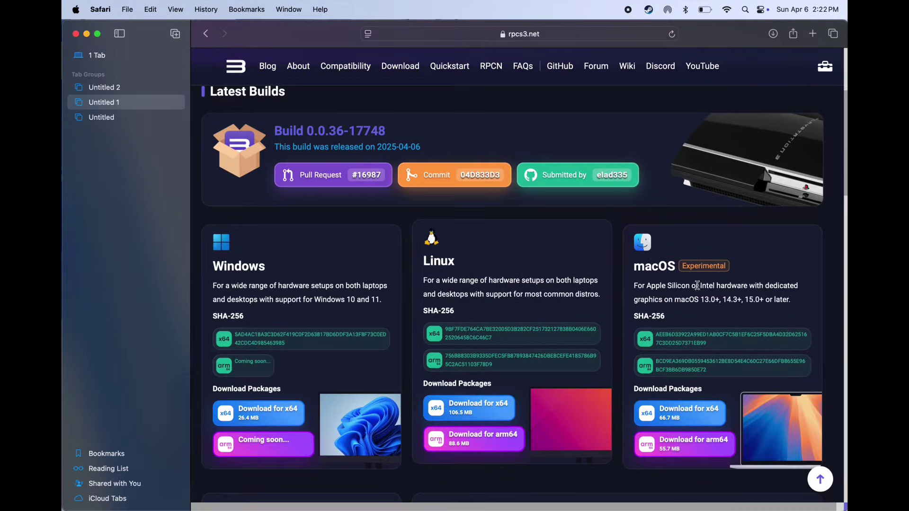
{"action": "scroll", "coordinate": [698, 285], "scroll_direction": "down", "scroll_amount": 1}
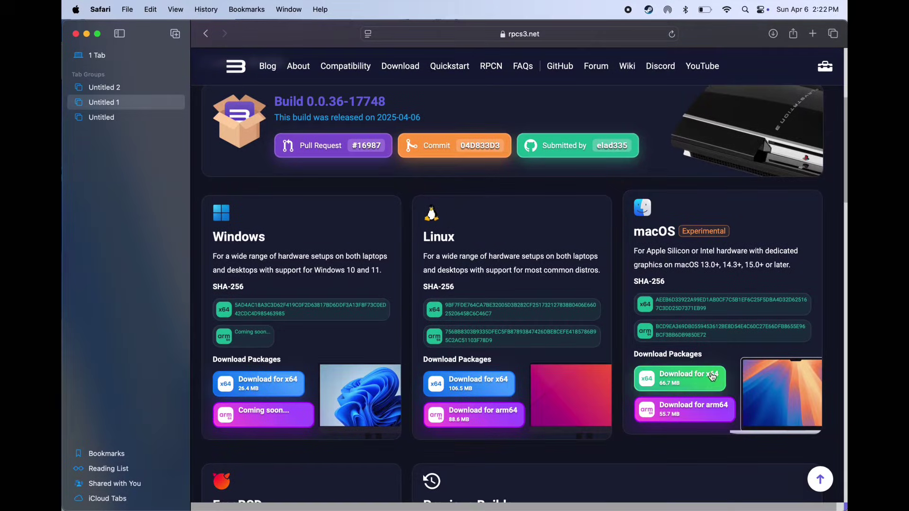
{"action": "left_click", "coordinate": [669, 375]}
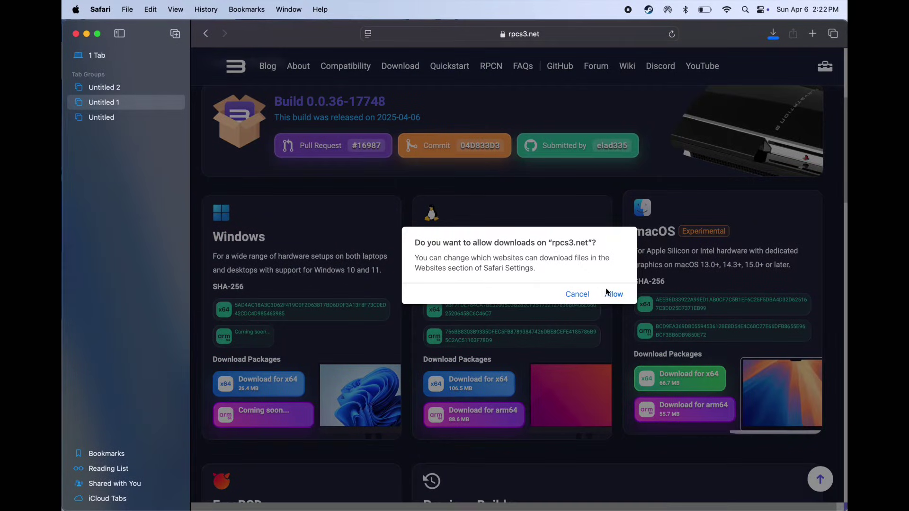
{"action": "left_click", "coordinate": [611, 294]}
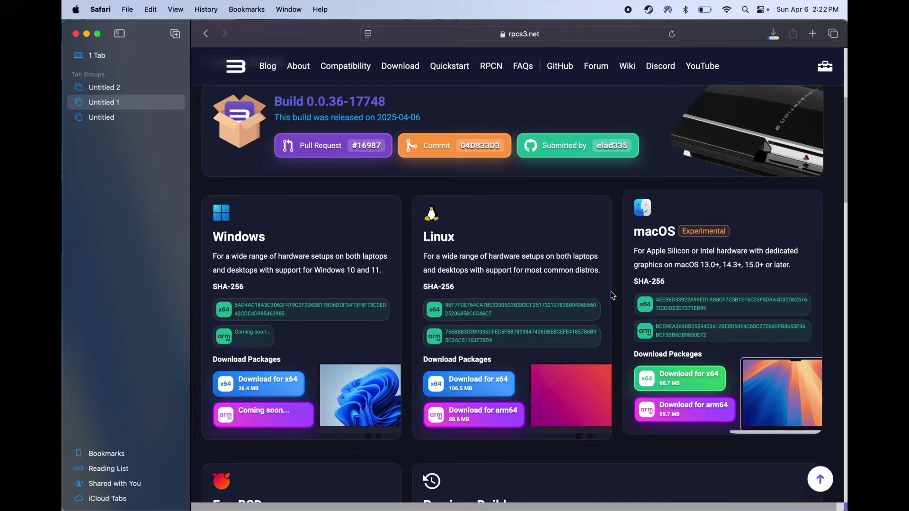
{"action": "left_click", "coordinate": [766, 38]}
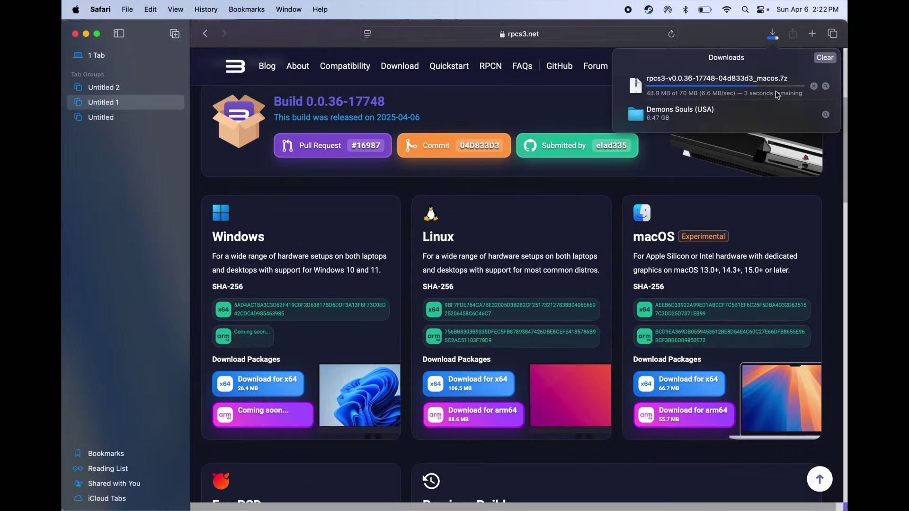
Step: Download PS3UPDAT.PUP from the 'Reinstall using a computer' section, then show Finder's Downloads folder
{"action": "key", "text": "ctrl+Left"}
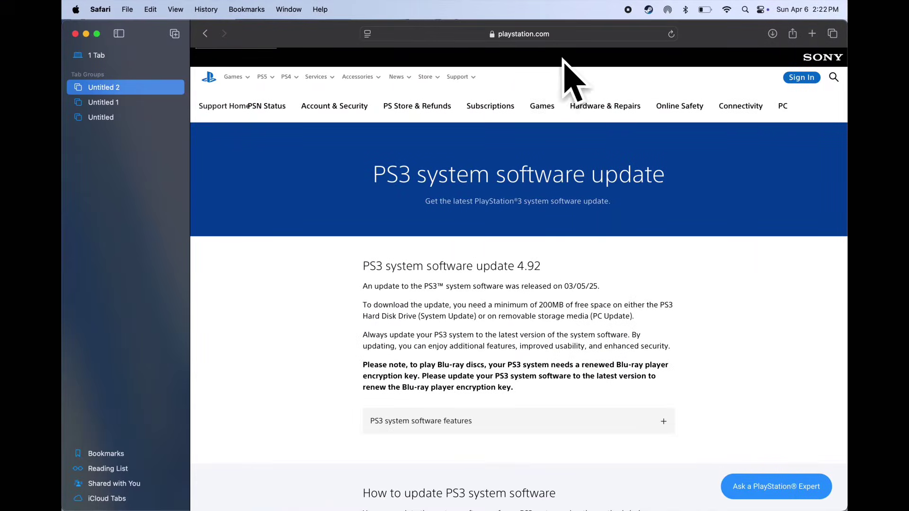
{"action": "scroll", "coordinate": [571, 171], "scroll_direction": "down", "scroll_amount": 5}
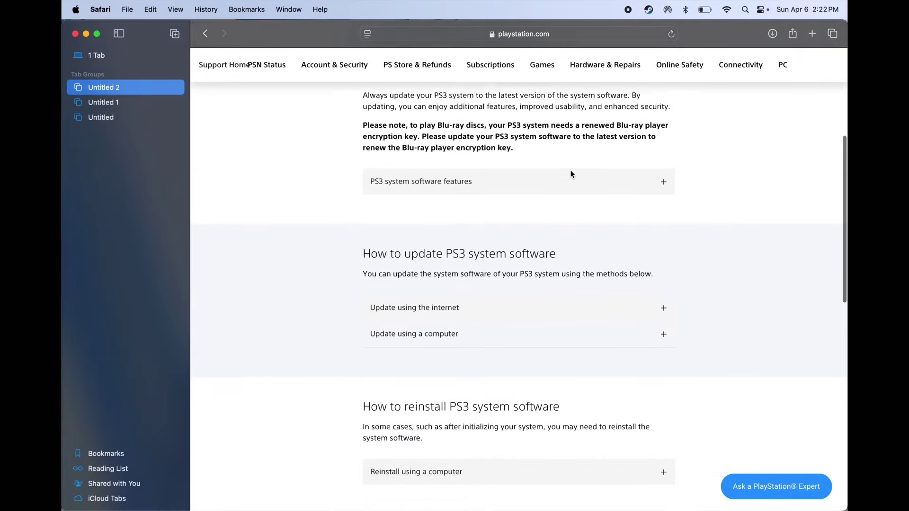
{"action": "scroll", "coordinate": [572, 174], "scroll_direction": "down", "scroll_amount": 3}
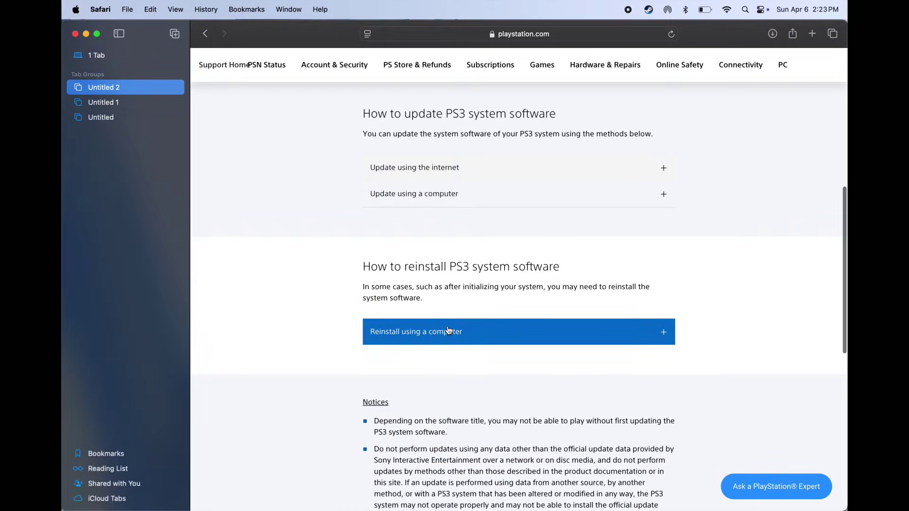
{"action": "left_click", "coordinate": [448, 330]}
{"action": "left_click", "coordinate": [425, 392]}
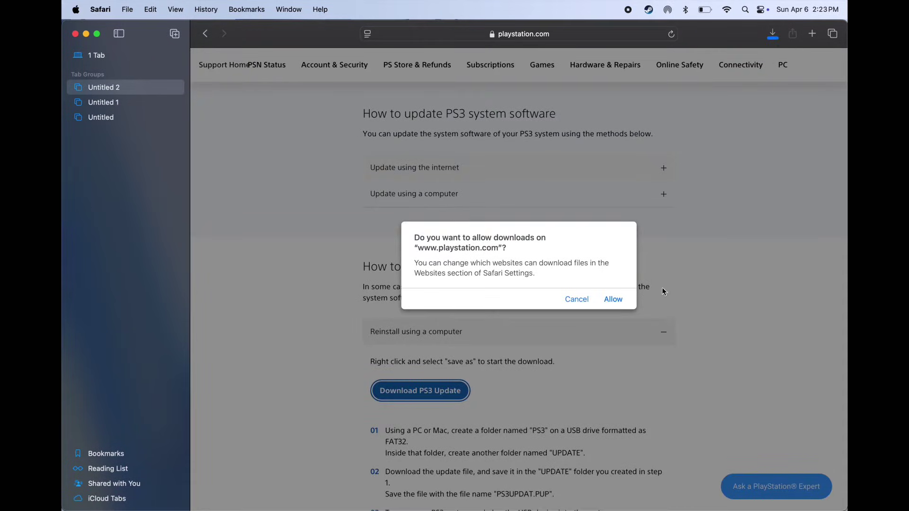
{"action": "left_click", "coordinate": [613, 299]}
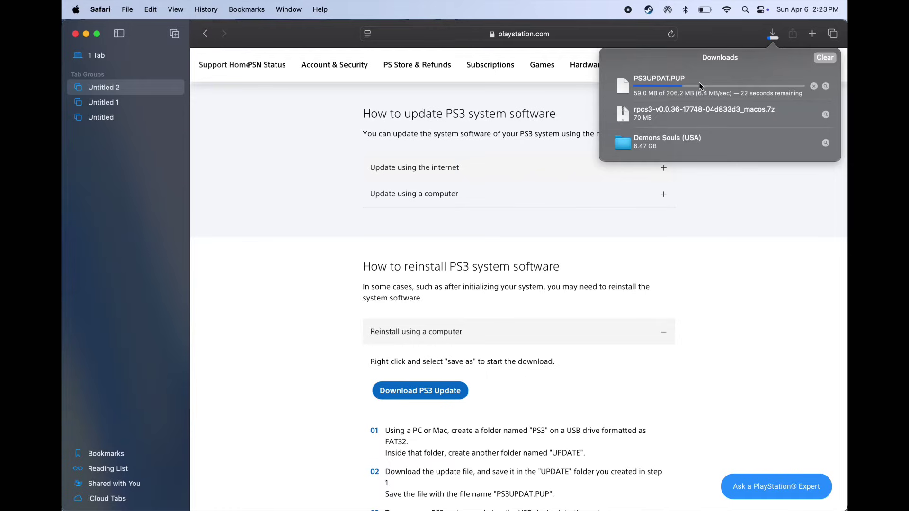
{"action": "key", "text": "super+h"}
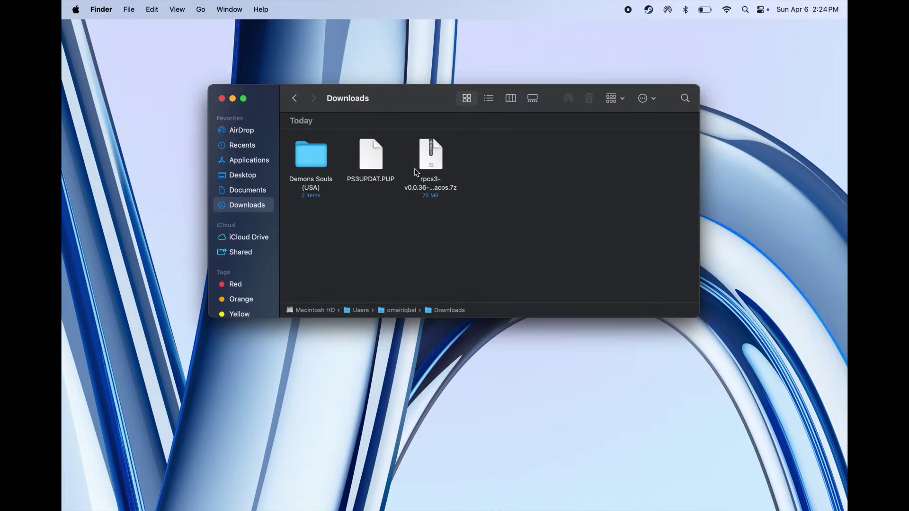
Step: Extract the rpcs3 macOS .7z archive in Downloads
{"action": "right_click", "coordinate": [436, 162]}
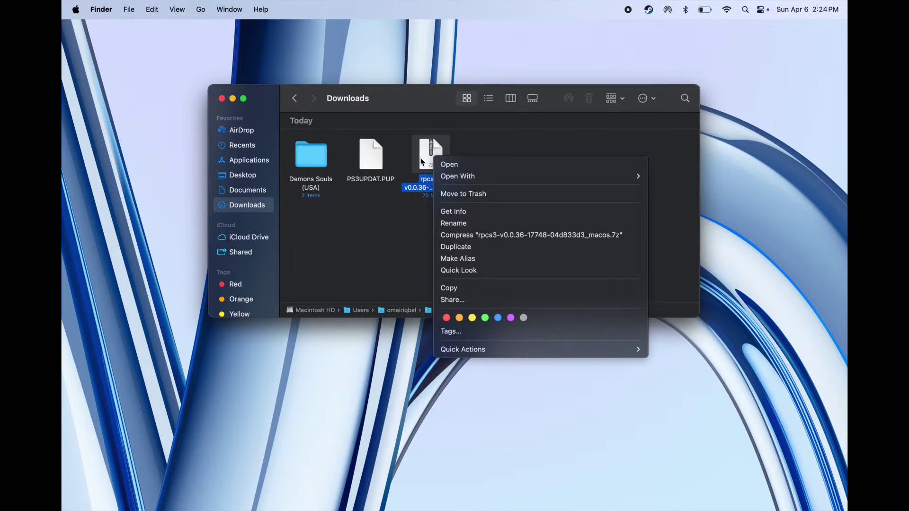
{"action": "left_click", "coordinate": [432, 156]}
{"action": "double_click", "coordinate": [431, 156]}
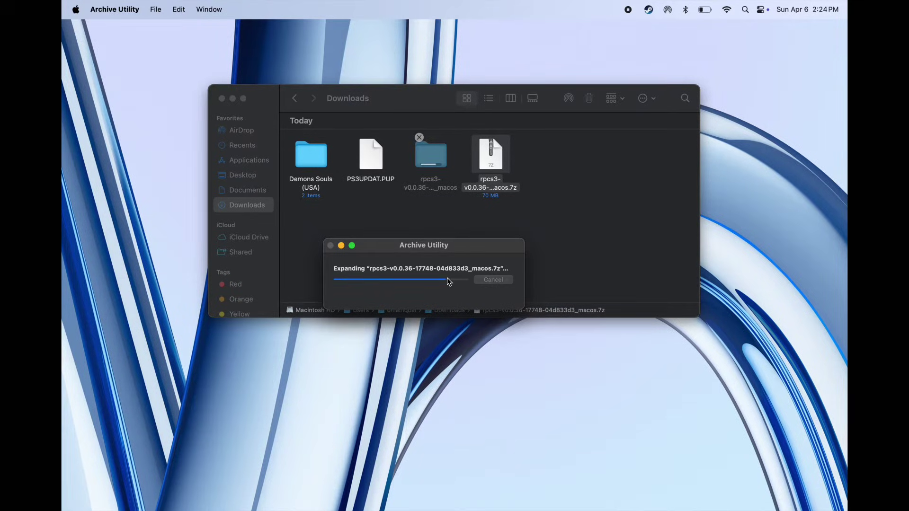
Step: Move the leftover .7z archive to the Trash and open the extracted rpcs3 folder
{"action": "left_click", "coordinate": [485, 265]}
{"action": "left_click", "coordinate": [488, 155]}
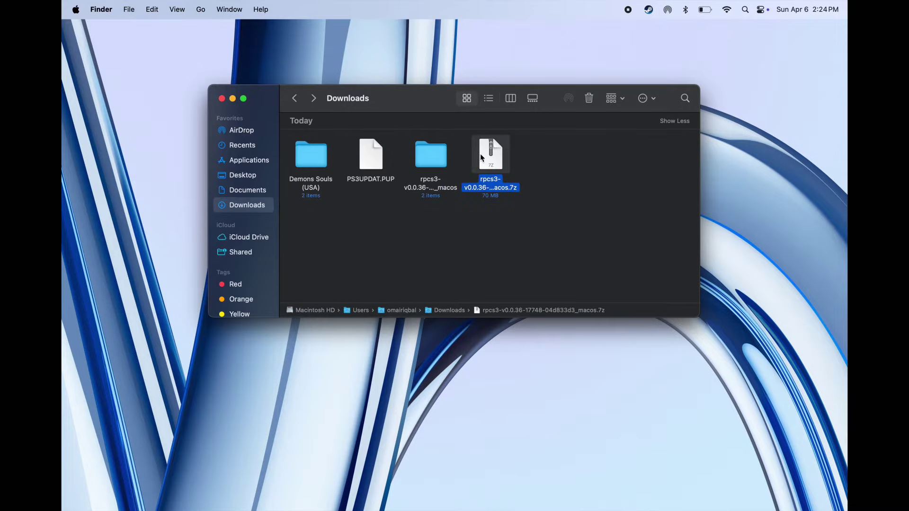
{"action": "left_click", "coordinate": [589, 98]}
{"action": "left_click", "coordinate": [421, 156]}
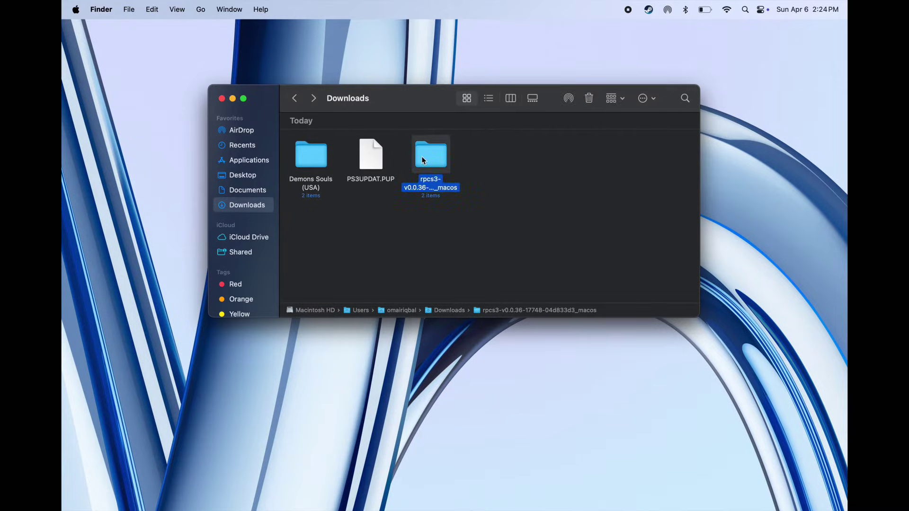
{"action": "double_click", "coordinate": [421, 156]}
Step: Attempt to launch the RPCS3 app and dismiss the 'RPCS3 Not Opened' warning with Done
{"action": "left_click", "coordinate": [379, 144]}
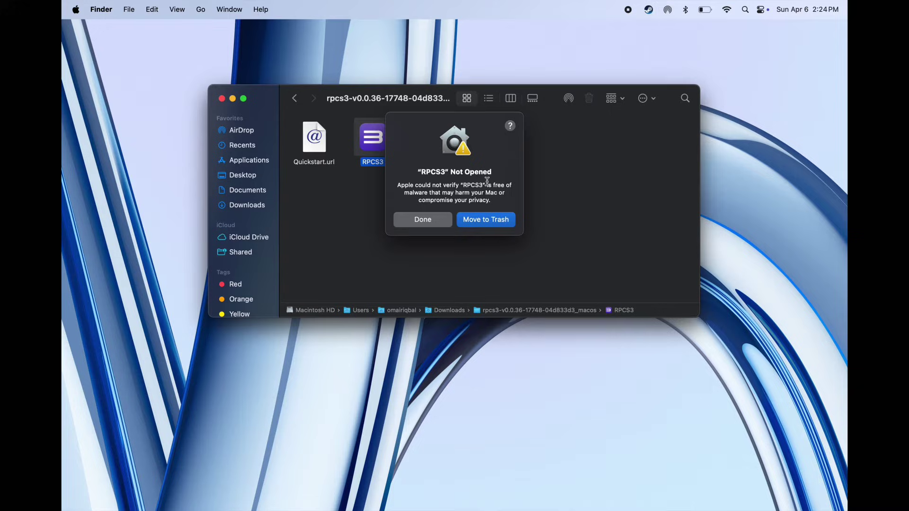
{"action": "left_click", "coordinate": [435, 220]}
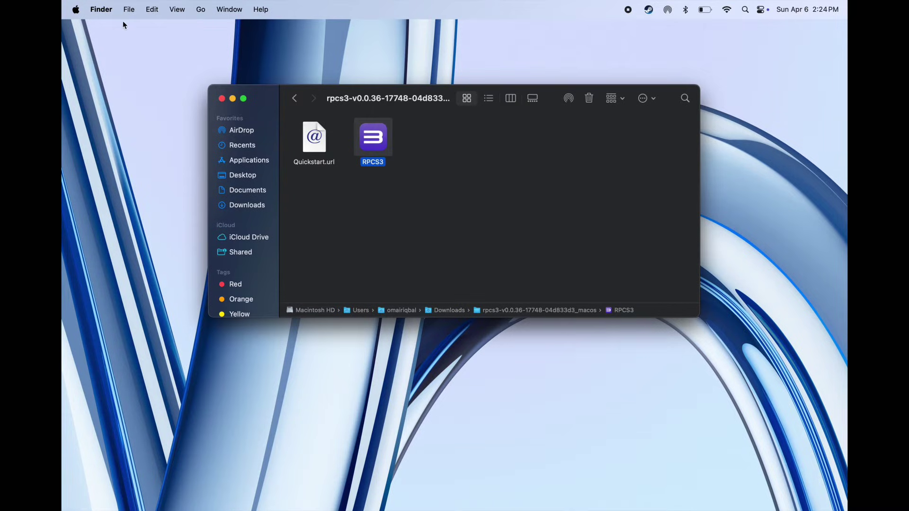
{"action": "left_click", "coordinate": [76, 10]}
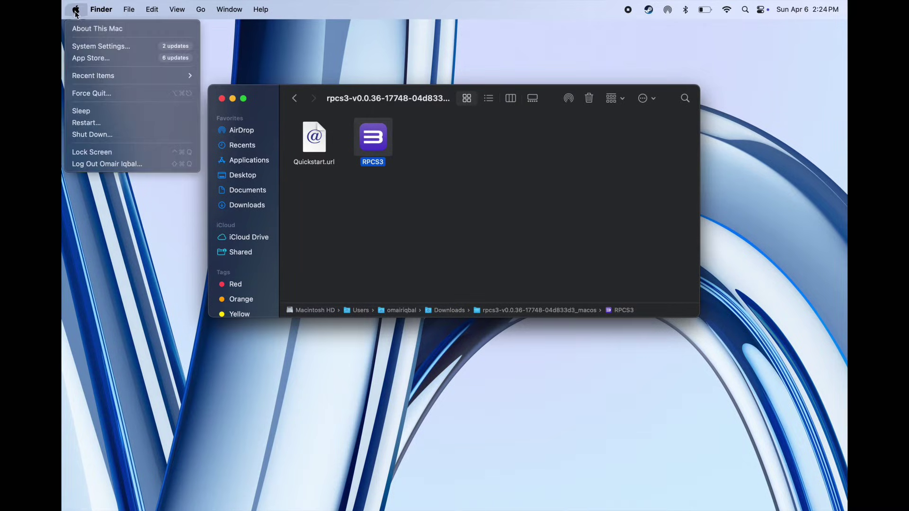
Step: Go to System Settings' Privacy & Security page and its Security section
{"action": "left_click", "coordinate": [105, 48]}
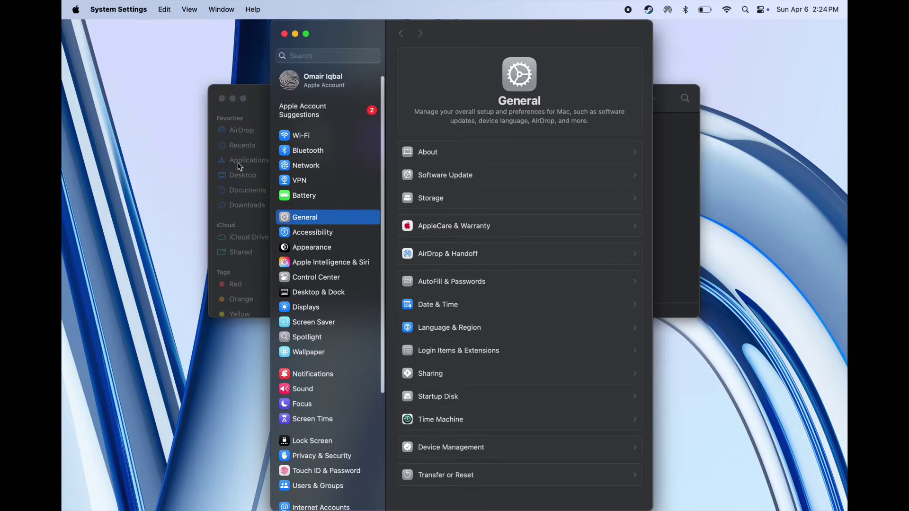
{"action": "scroll", "coordinate": [352, 231], "scroll_direction": "down", "scroll_amount": 5}
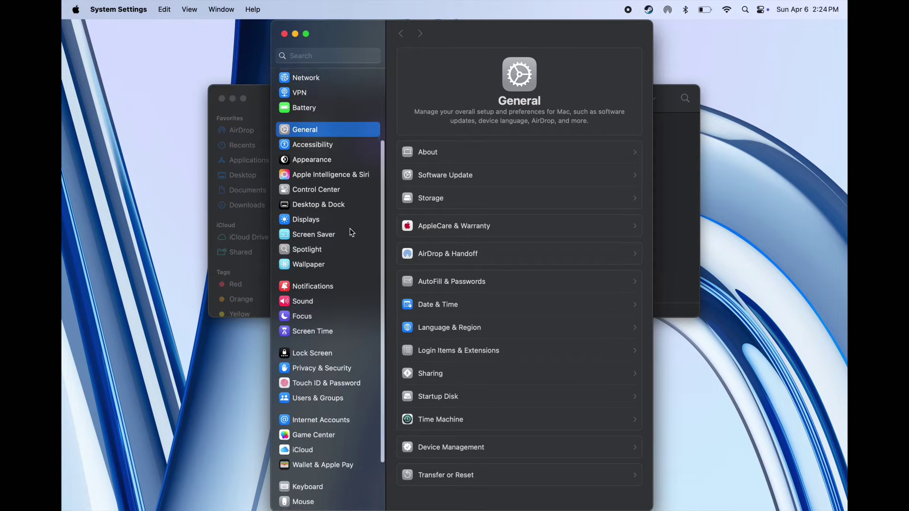
{"action": "left_click", "coordinate": [331, 368]}
{"action": "scroll", "coordinate": [459, 354], "scroll_direction": "down", "scroll_amount": 10}
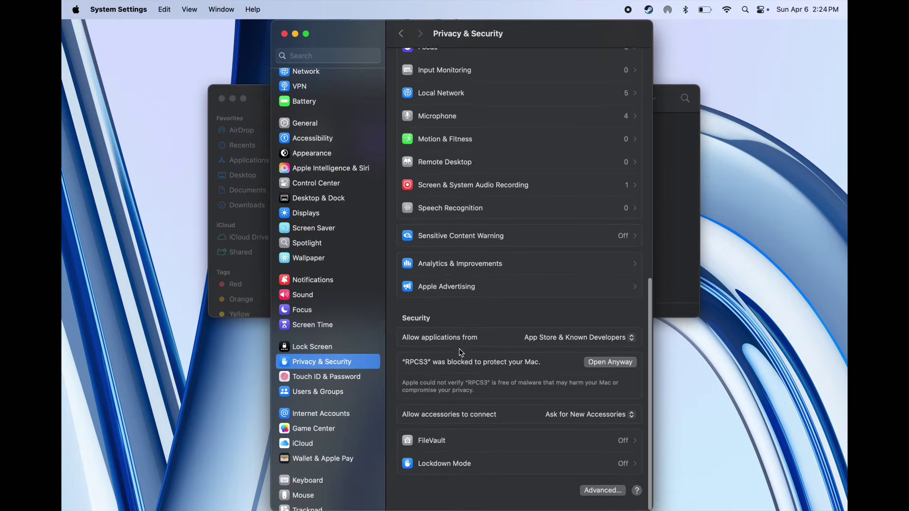
Step: Approve Open Anyway for RPCS3, authenticating with the administrator password
{"action": "left_click", "coordinate": [610, 367]}
{"action": "left_click", "coordinate": [449, 240]}
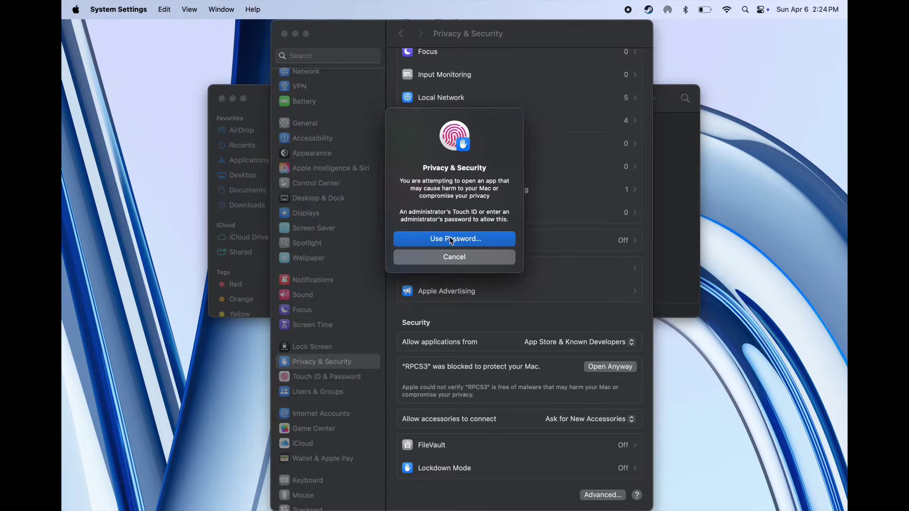
{"action": "left_click", "coordinate": [464, 239]}
{"action": "type", "text": "******"}
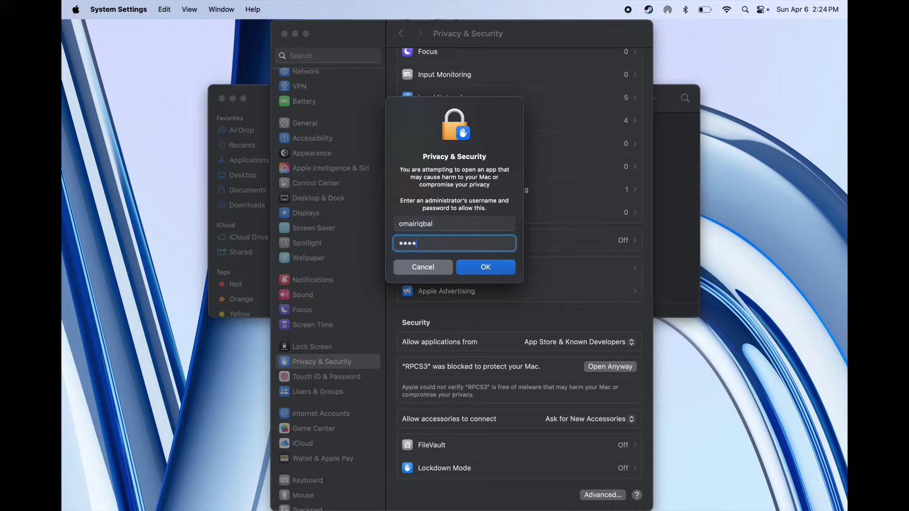
{"action": "left_click", "coordinate": [485, 268]}
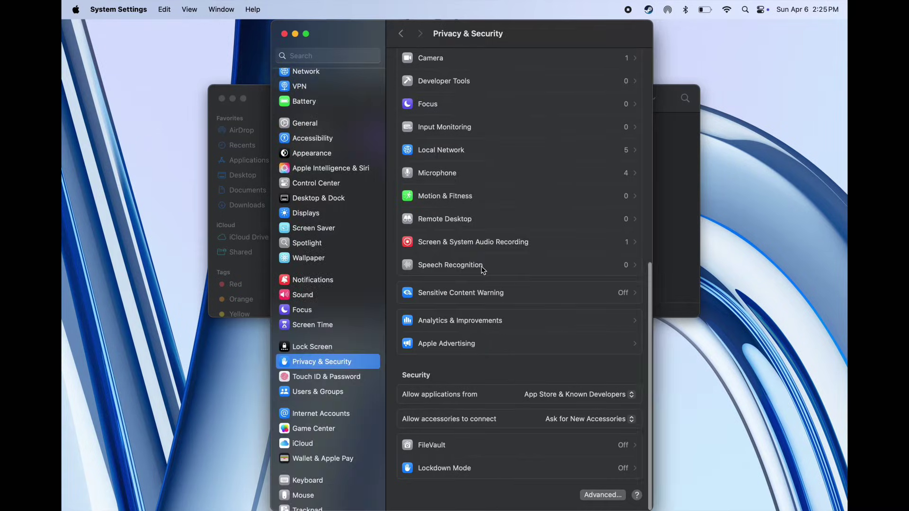
Step: Open RPCS3 via the right-click Open command and continue past the welcome screen's Quickstart acknowledgement
{"action": "left_click", "coordinate": [285, 34]}
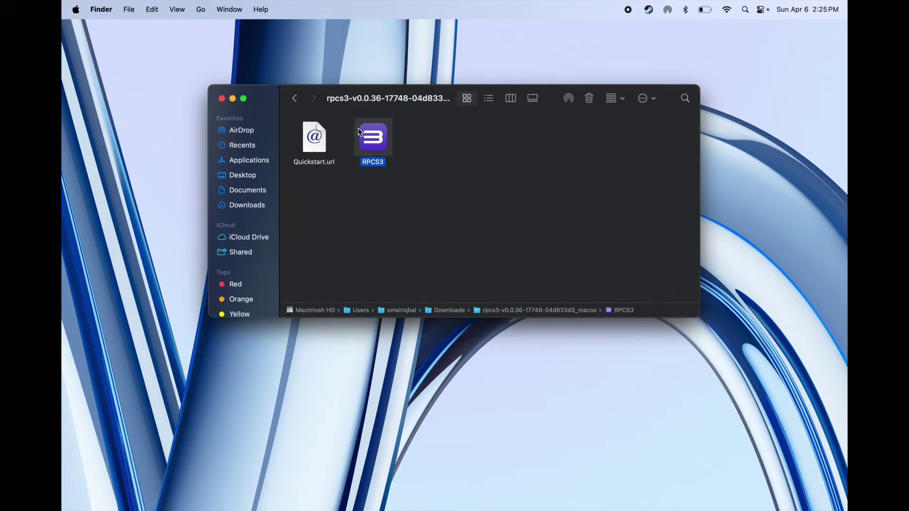
{"action": "right_click", "coordinate": [368, 129]}
{"action": "left_click", "coordinate": [399, 140]}
{"action": "left_click_drag", "start_coordinate": [525, 142], "coordinate": [514, 134]}
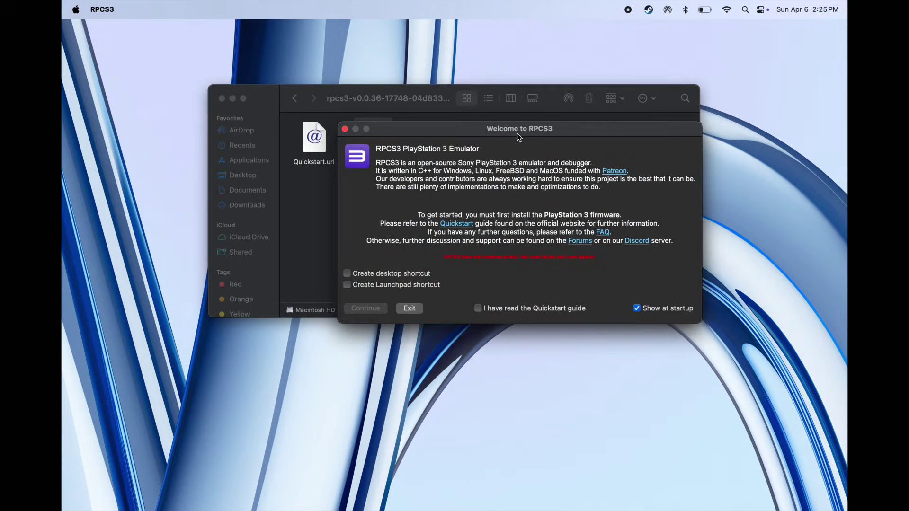
{"action": "left_click", "coordinate": [474, 307]}
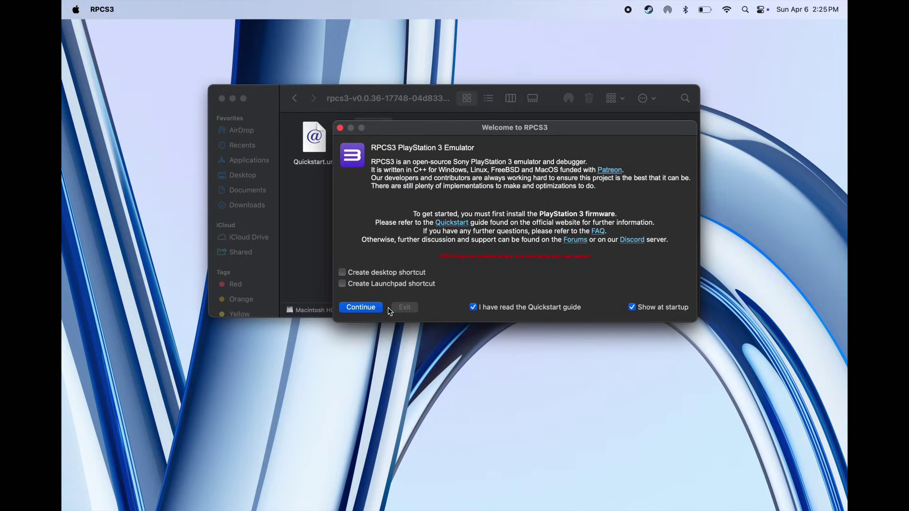
{"action": "left_click", "coordinate": [376, 309]}
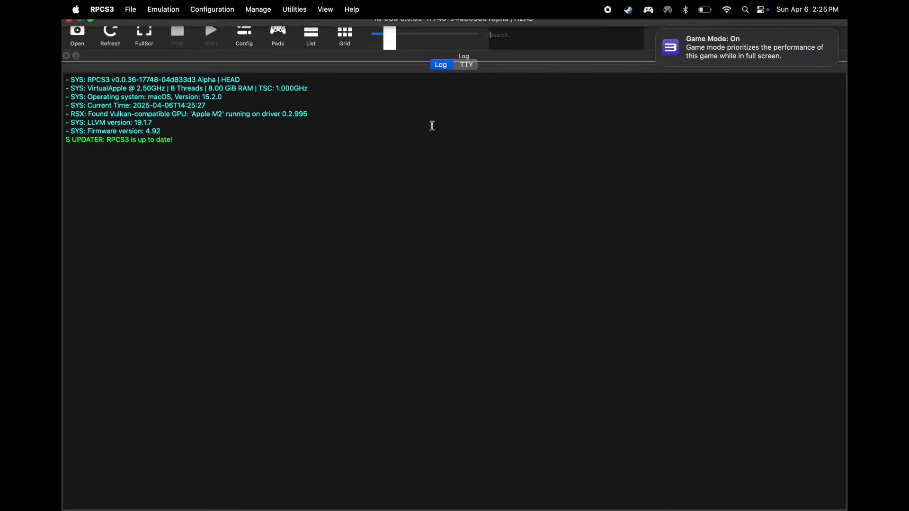
Step: Install firmware from Downloads/PS3UPDAT.PUP via File > Install Firmware, overwriting the existing 4.92 installation
{"action": "left_click", "coordinate": [132, 11]}
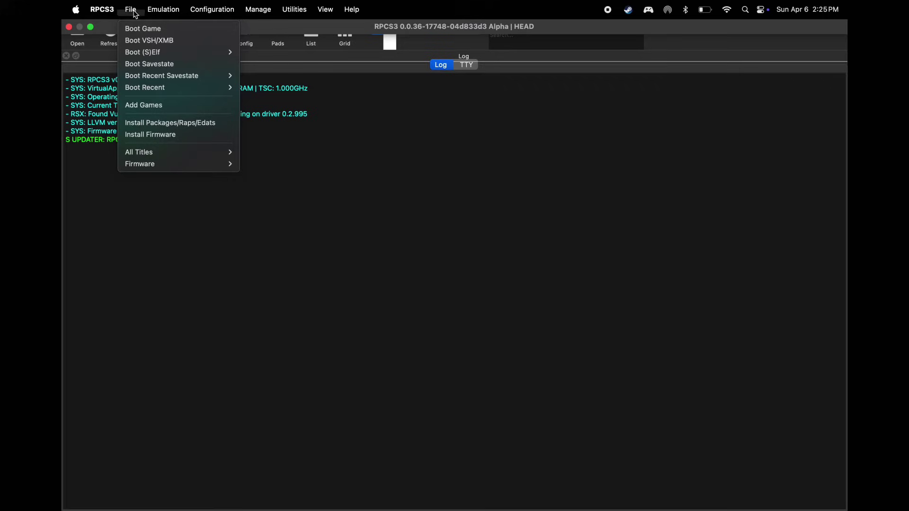
{"action": "left_click", "coordinate": [165, 136]}
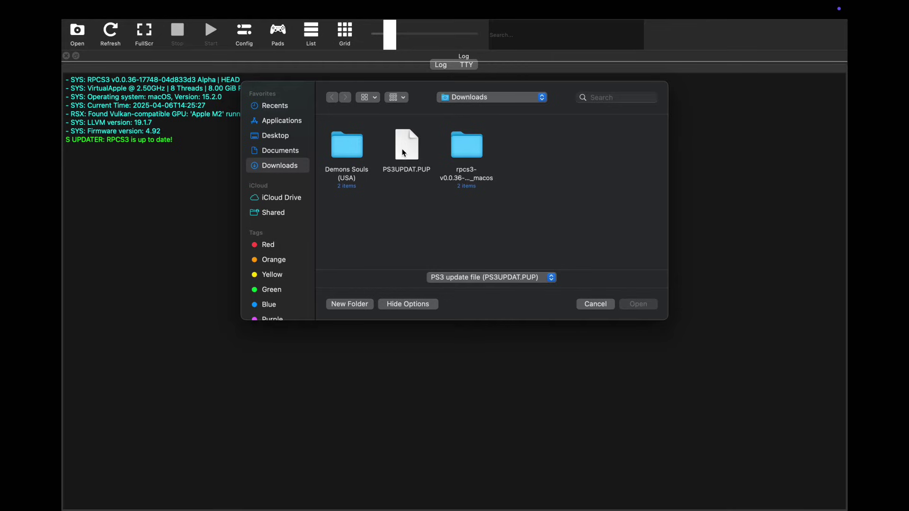
{"action": "left_click", "coordinate": [402, 151]}
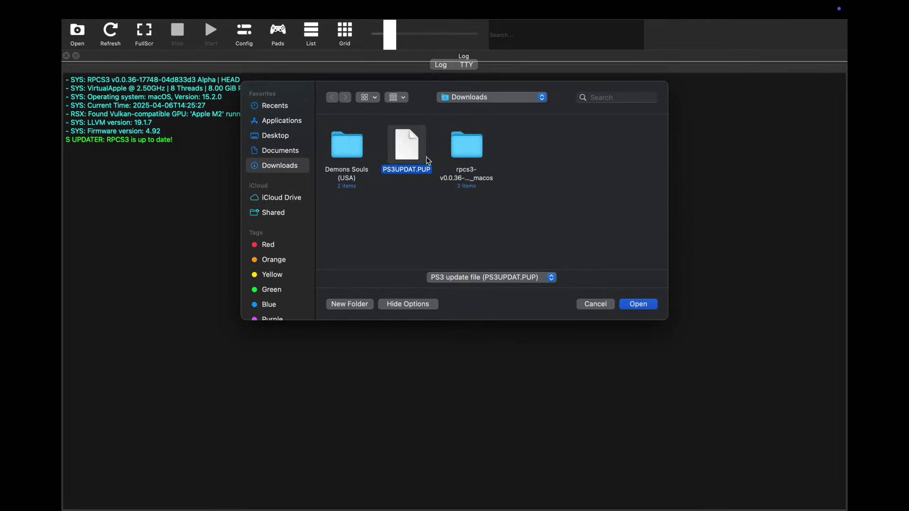
{"action": "left_click", "coordinate": [632, 306]}
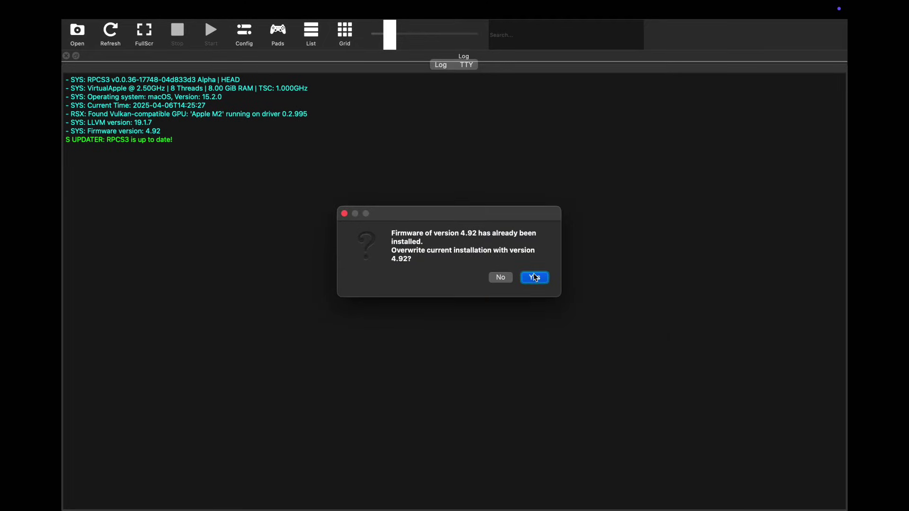
{"action": "left_click", "coordinate": [534, 276]}
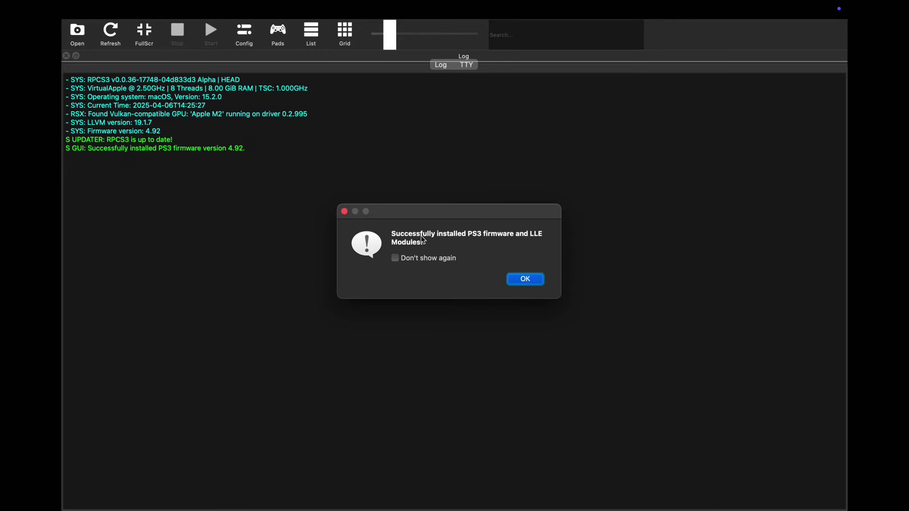
{"action": "left_click", "coordinate": [529, 279]}
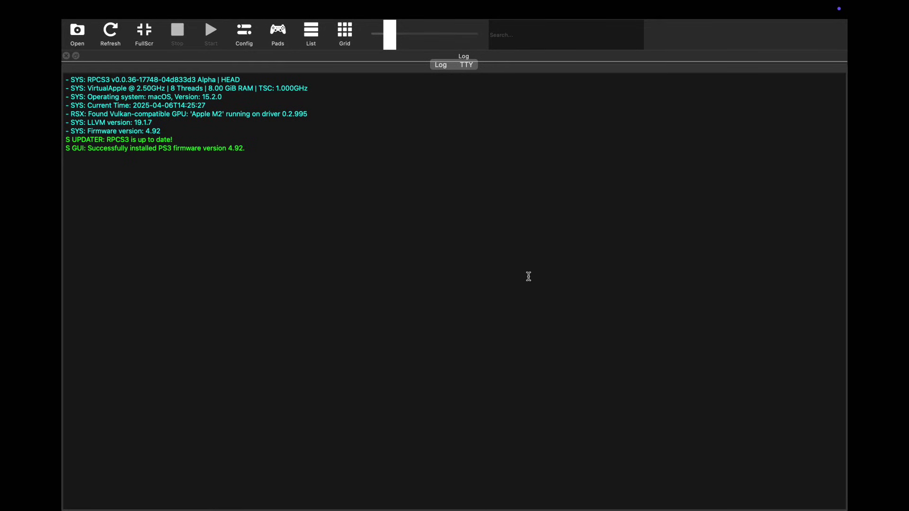
Step: Search romsfun.com for 'ps3' and scroll through the PS3 game results
{"action": "key", "text": "super+Tab"}
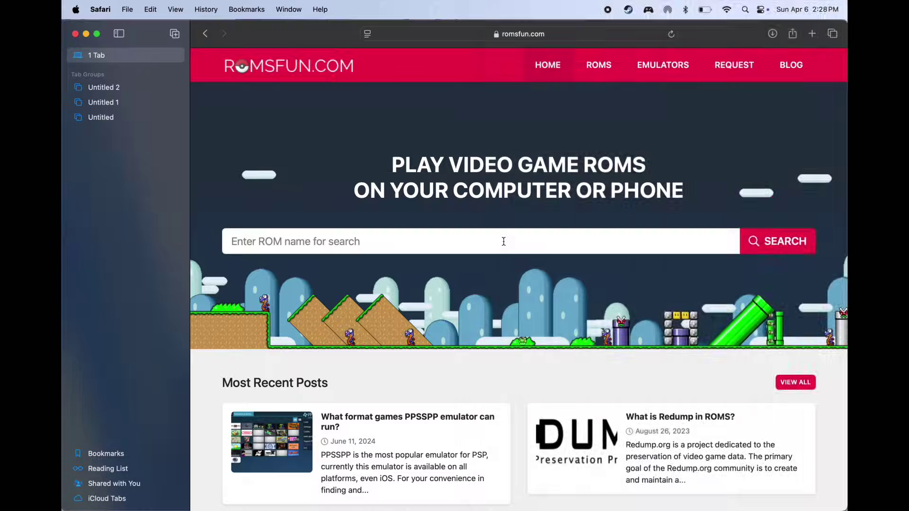
{"action": "left_click", "coordinate": [504, 242]}
{"action": "type", "text": "ps3"}
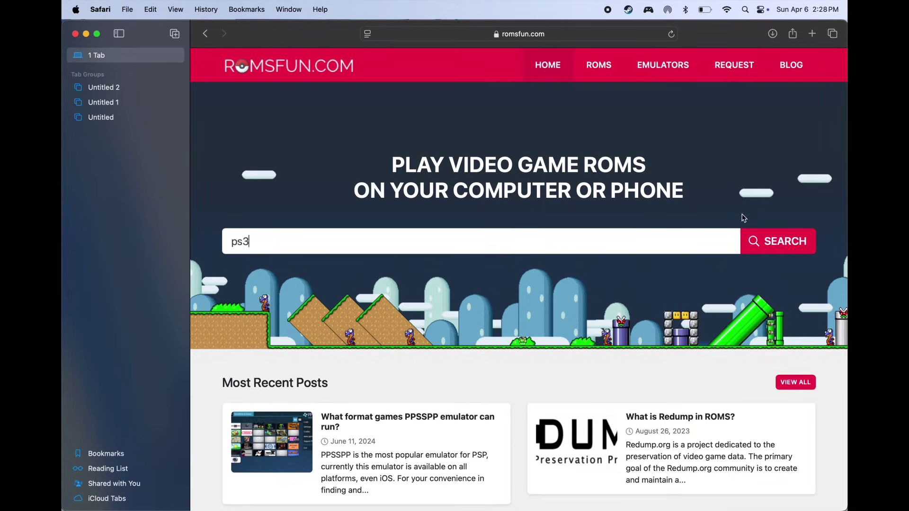
{"action": "left_click", "coordinate": [781, 236]}
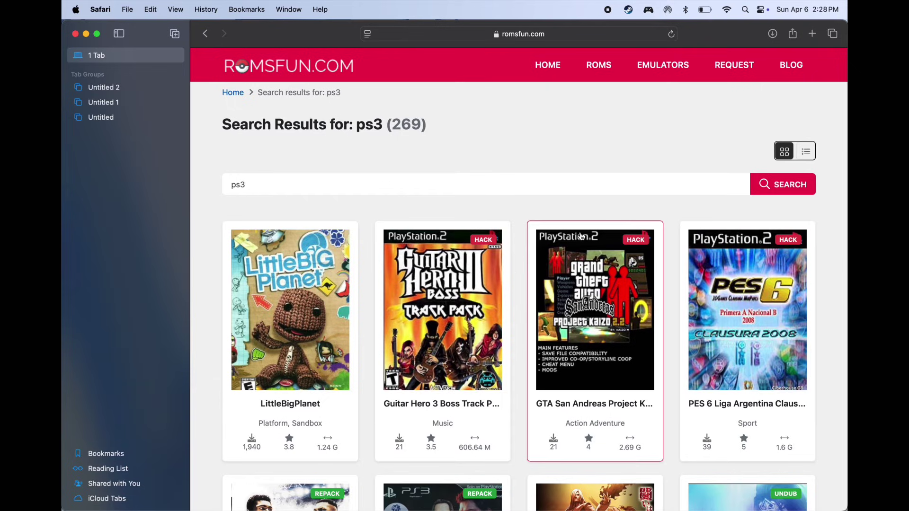
{"action": "scroll", "coordinate": [522, 326], "scroll_direction": "down", "scroll_amount": 3}
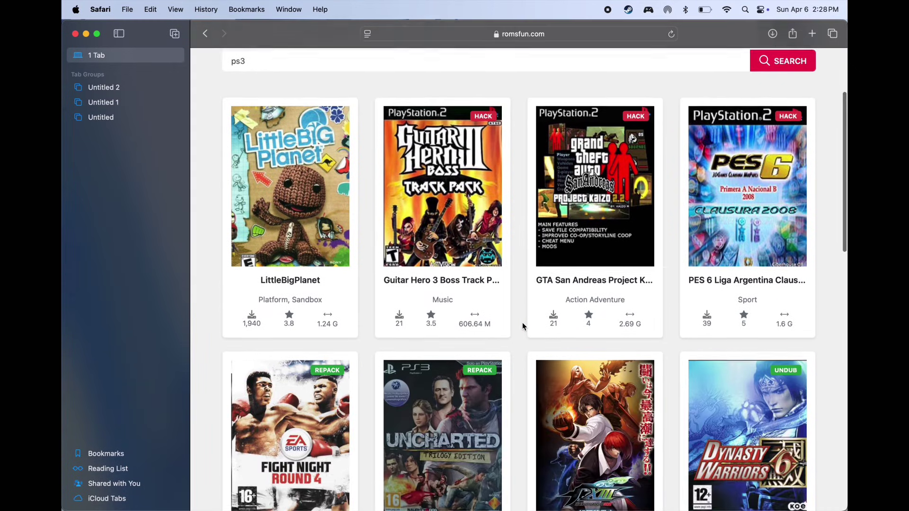
{"action": "scroll", "coordinate": [523, 326], "scroll_direction": "down", "scroll_amount": 5}
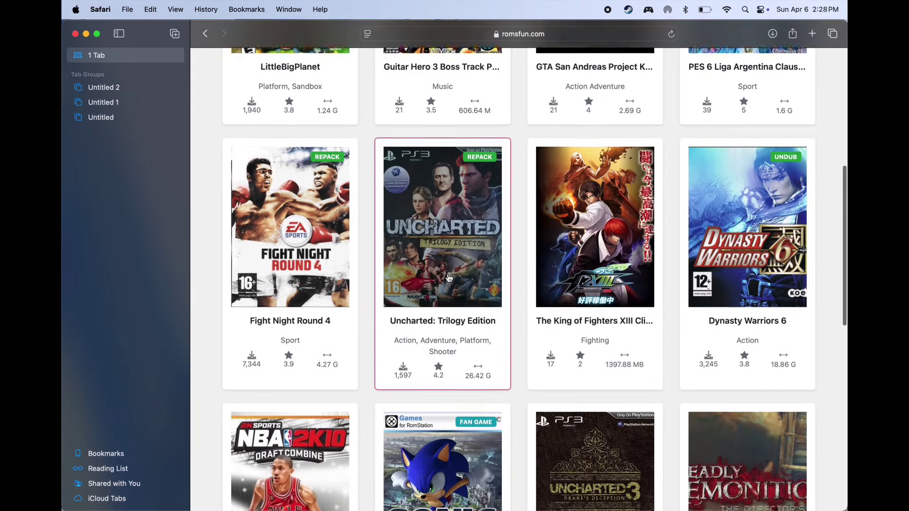
{"action": "scroll", "coordinate": [449, 279], "scroll_direction": "down", "scroll_amount": 5}
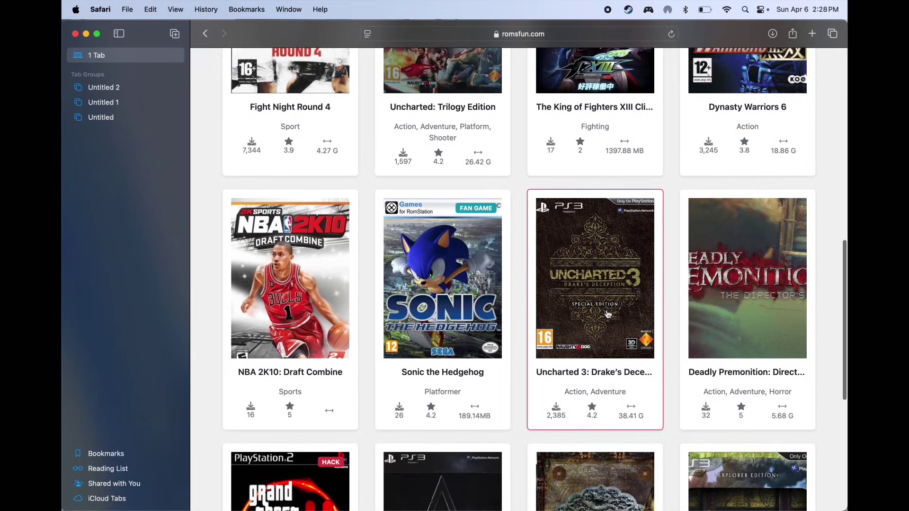
{"action": "scroll", "coordinate": [608, 315], "scroll_direction": "down", "scroll_amount": 3}
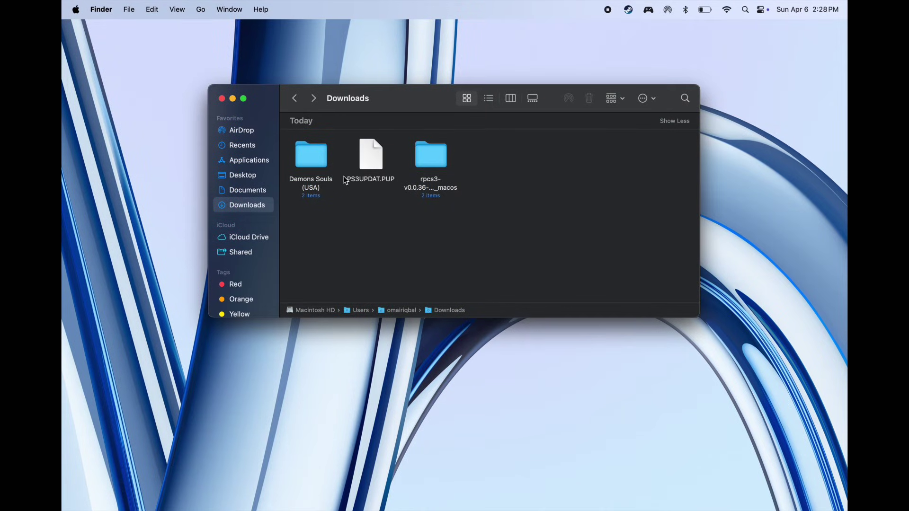
Step: Mount Demon's Souls (USA).iso and open PS3VOLUME to reveal PS3_DISC.SFB, PS3_GAME and PS3_UPDATE
{"action": "double_click", "coordinate": [312, 161]}
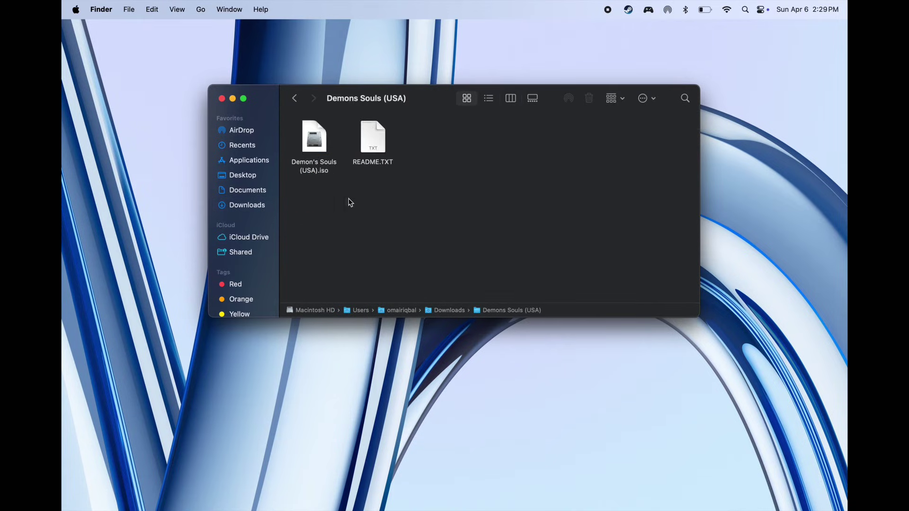
{"action": "left_click", "coordinate": [317, 146]}
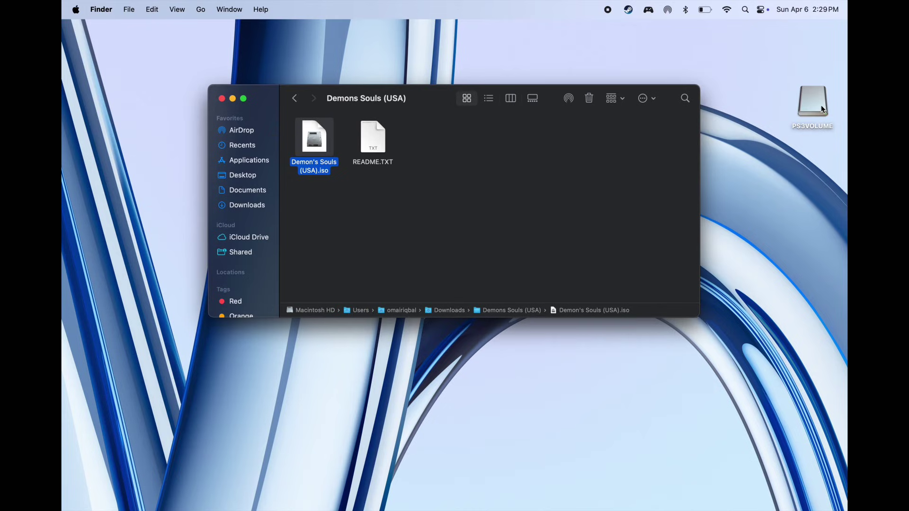
{"action": "mouse_move", "coordinate": [823, 110]}
{"action": "left_mouse_down"}
{"action": "mouse_move", "coordinate": [468, 118]}
{"action": "mouse_move", "coordinate": [432, 133]}
{"action": "mouse_move", "coordinate": [436, 142]}
{"action": "left_mouse_up"}
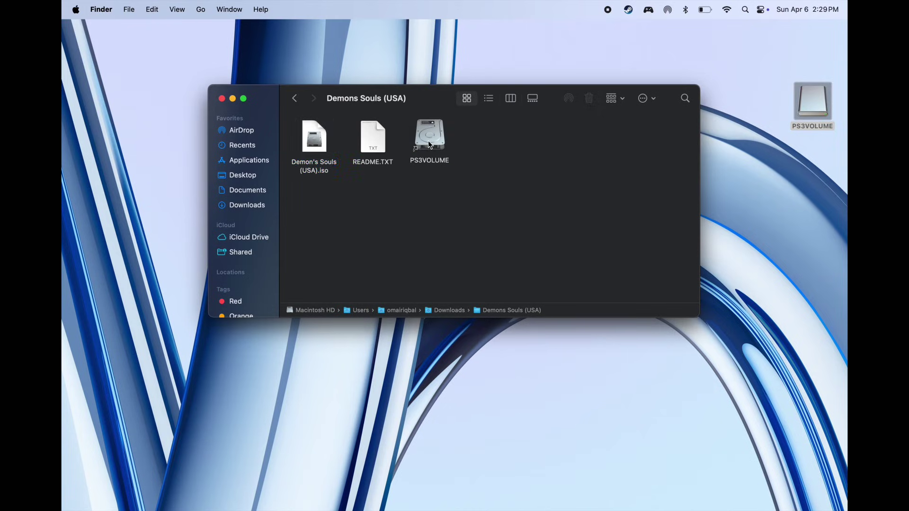
{"action": "double_click", "coordinate": [430, 142]}
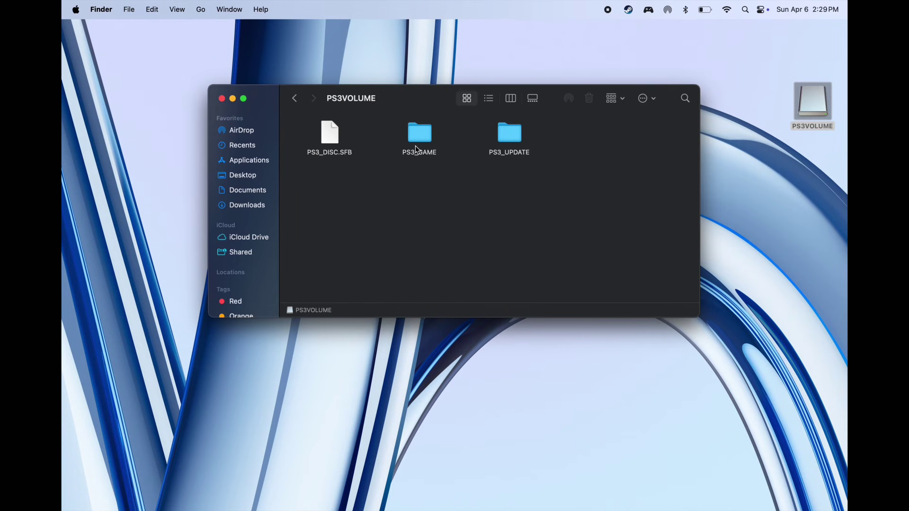
{"action": "key", "text": "super+Tab"}
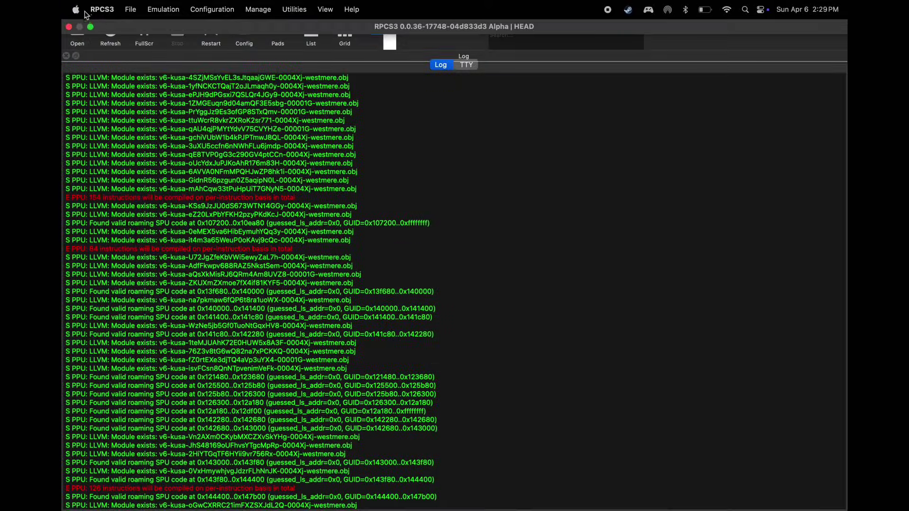
Step: Add Downloads > Demons Souls (USA) > PS3VOLUME to the game list via File > Add Games
{"action": "left_click", "coordinate": [131, 10]}
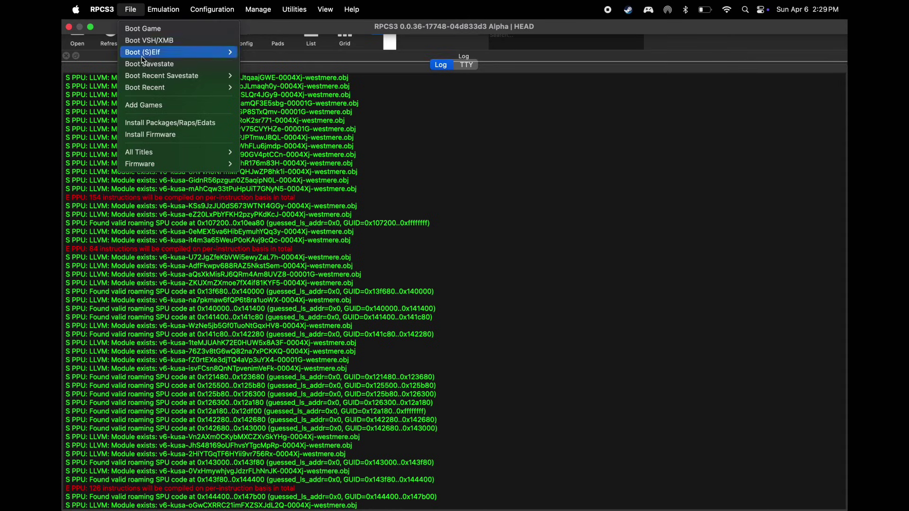
{"action": "left_click", "coordinate": [164, 107]}
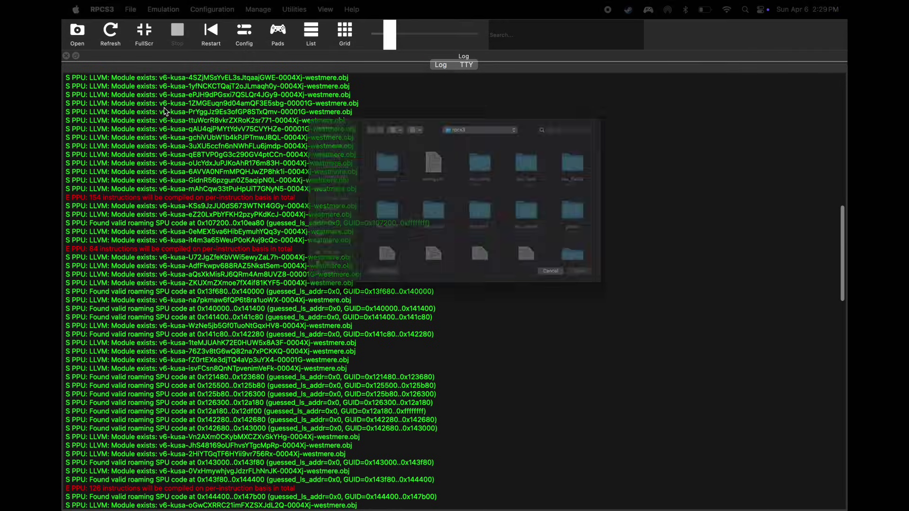
{"action": "left_click", "coordinate": [284, 166]}
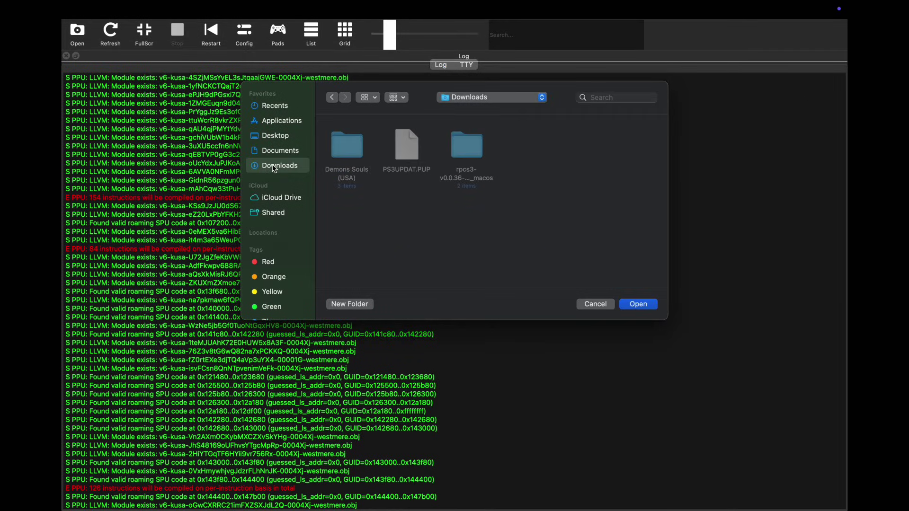
{"action": "left_click", "coordinate": [347, 153]}
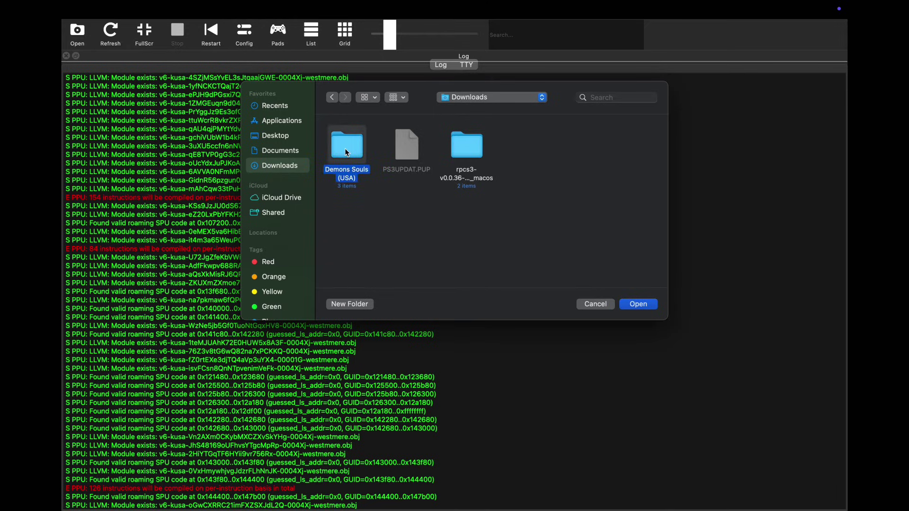
{"action": "double_click", "coordinate": [347, 153]}
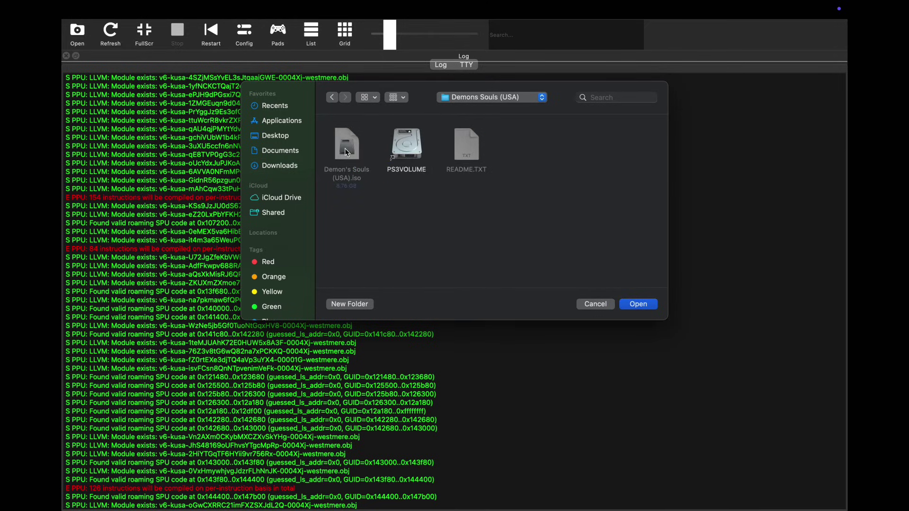
{"action": "double_click", "coordinate": [408, 147]}
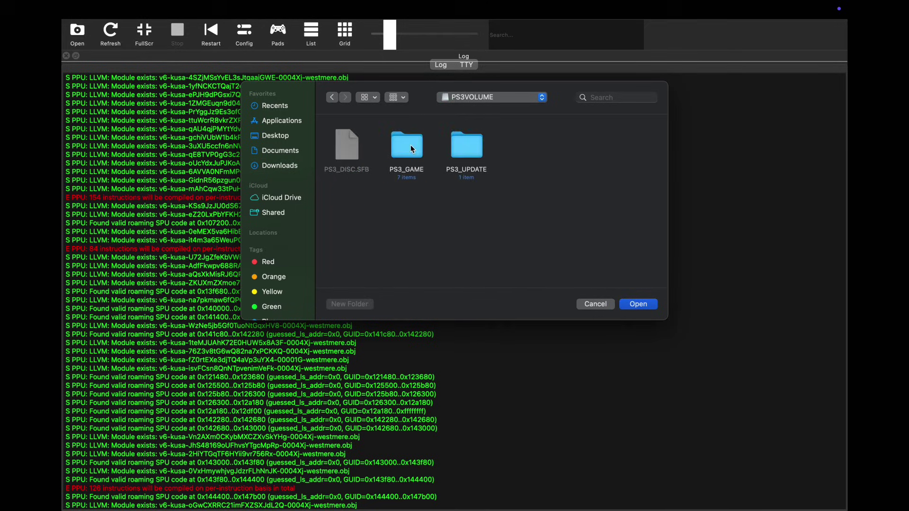
{"action": "left_click", "coordinate": [654, 304]}
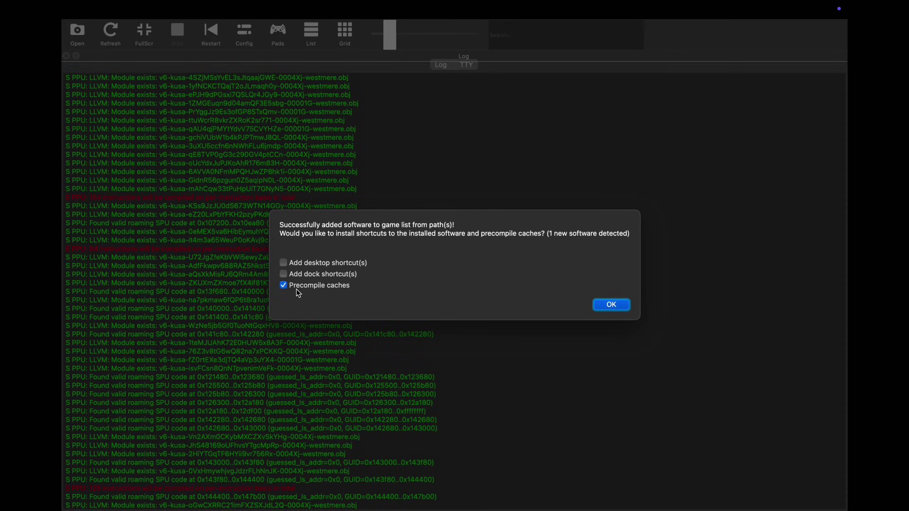
Step: Precompile the PPU/SPU caches, enlarge the Demon's Souls window, and accept the auto-save notice
{"action": "left_click", "coordinate": [612, 303]}
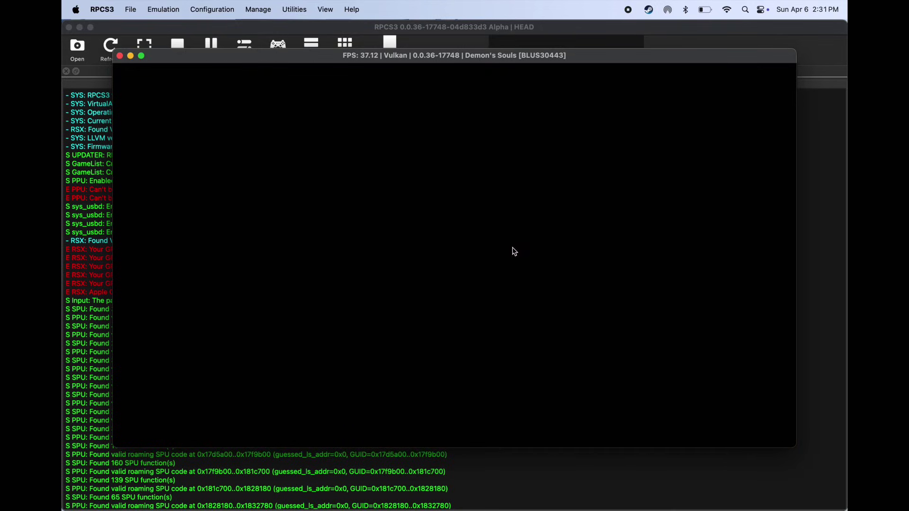
{"action": "double_click", "coordinate": [422, 56]}
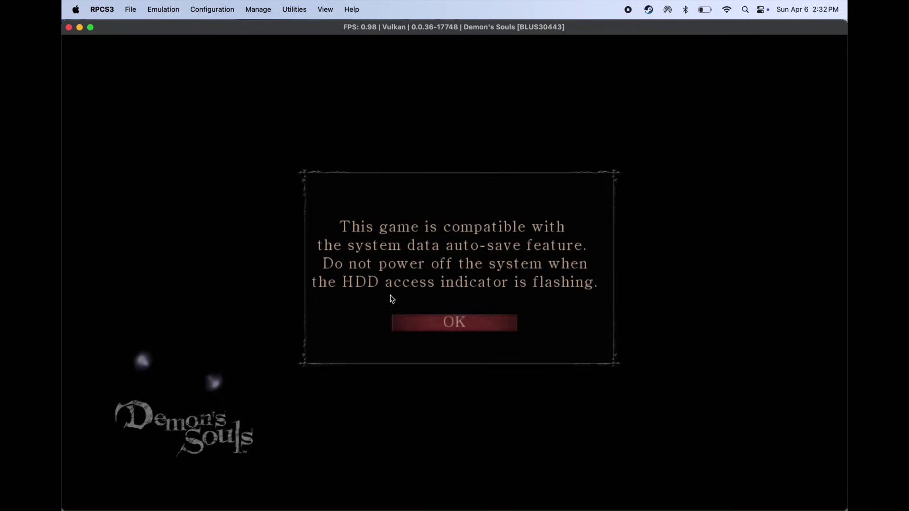
{"action": "left_click", "coordinate": [426, 320]}
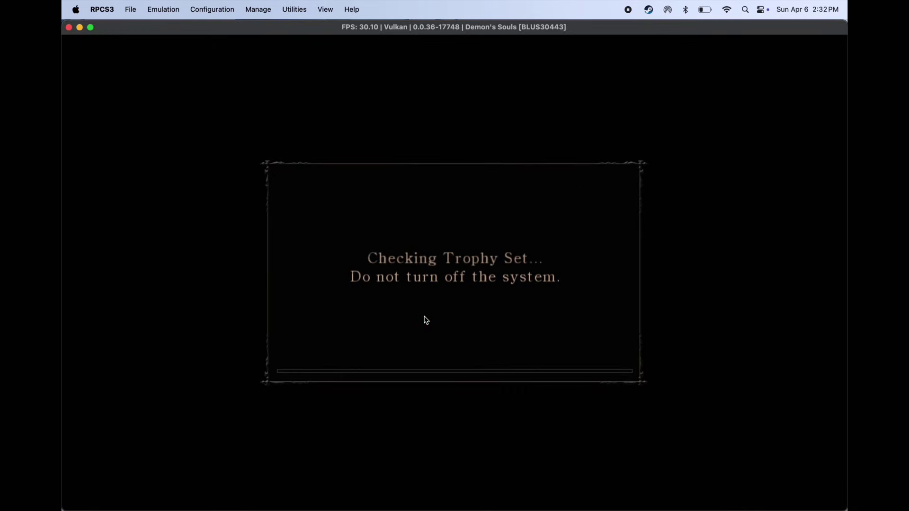